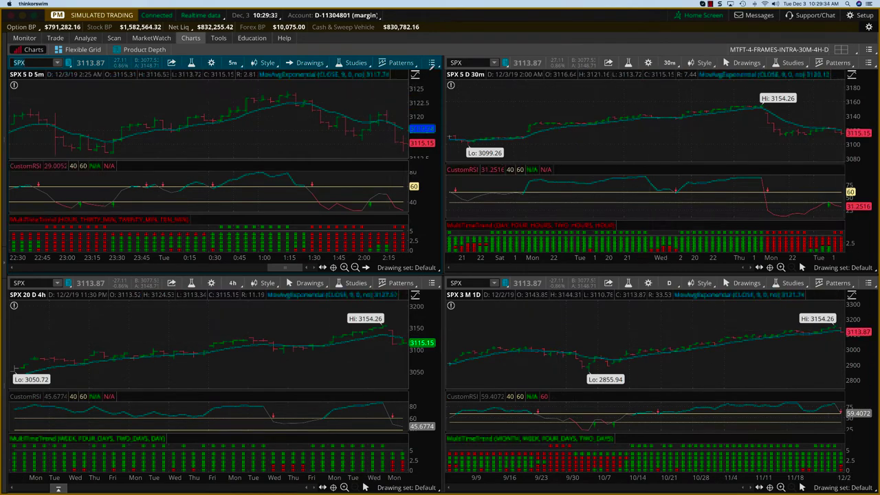
# Step: Maximize the SPX 5-minute chart and zoom out to show a longer stretch of history
pyautogui.click(433, 62)
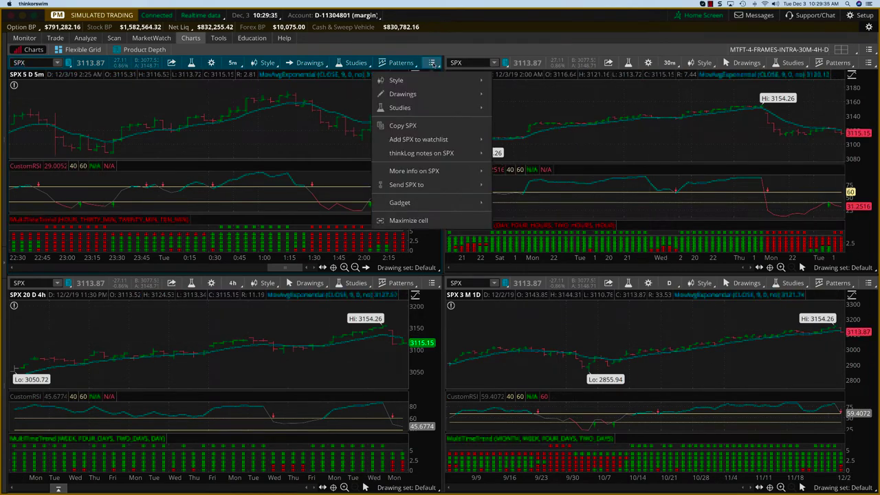
pyautogui.click(422, 220)
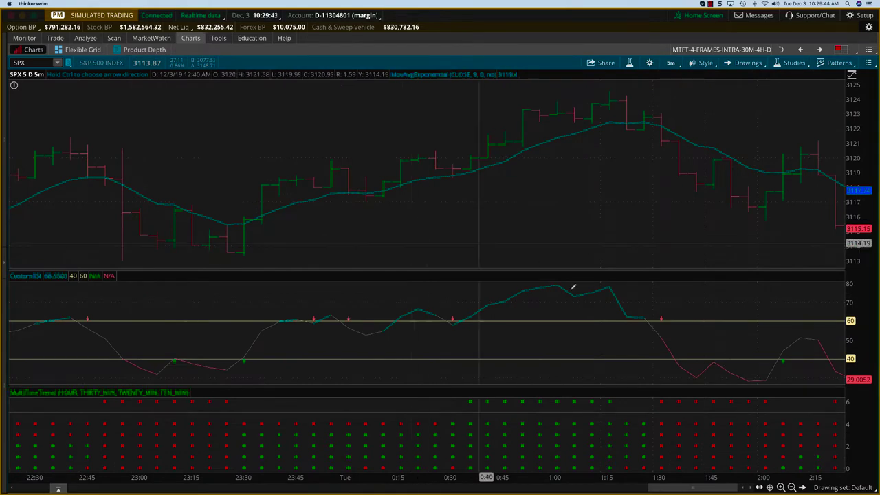
pyautogui.click(791, 486)
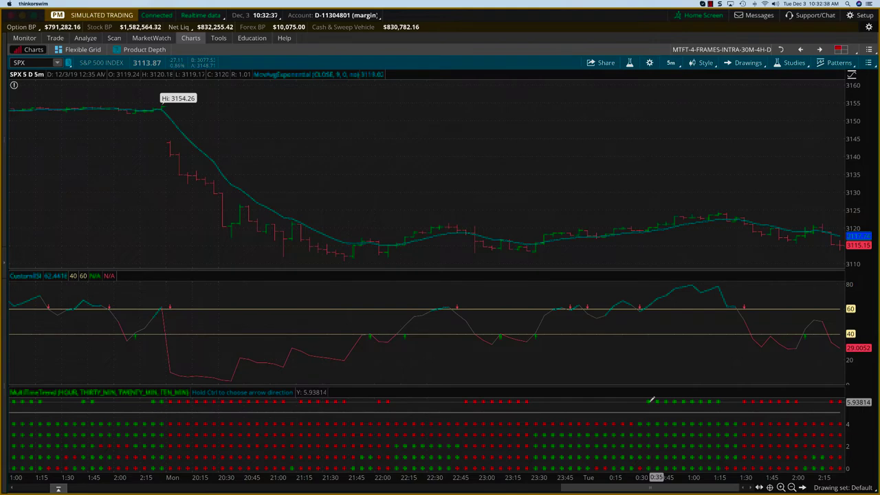
# Step: Scroll the chart back in time, then revert to the SPX 5m/30m/4h/daily grid
pyautogui.scroll(5, 522, 399)
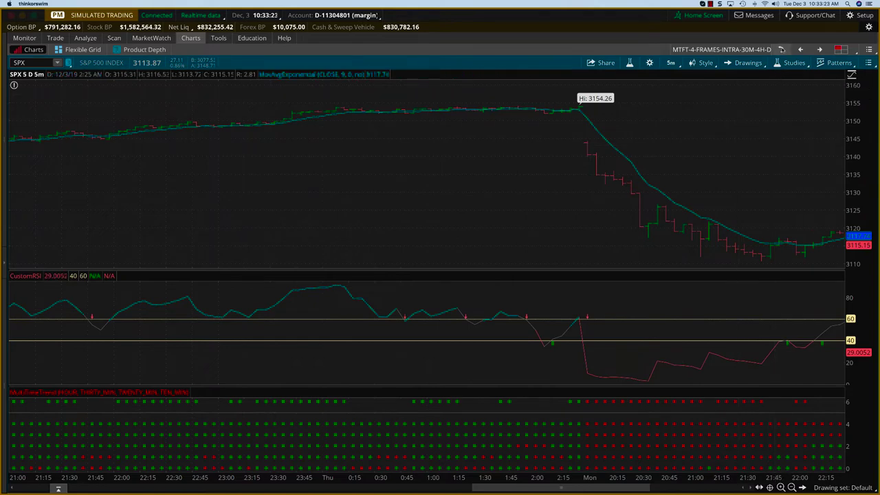
pyautogui.click(780, 49)
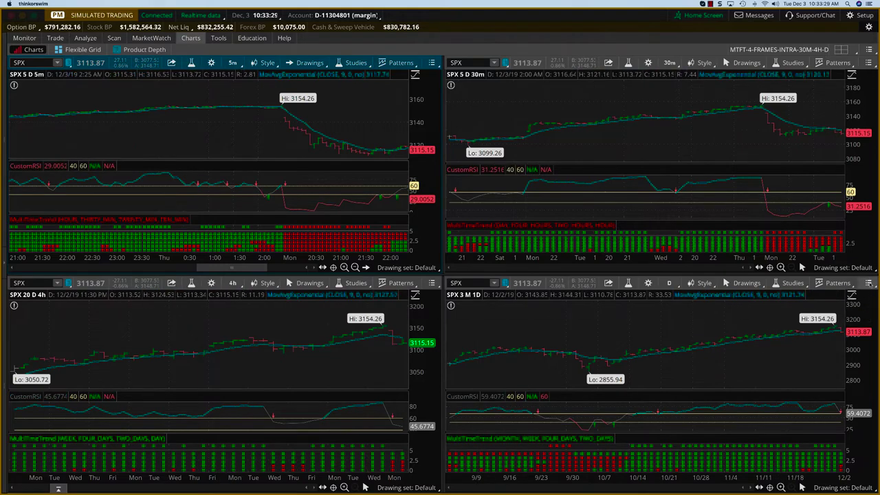
pyautogui.click(869, 283)
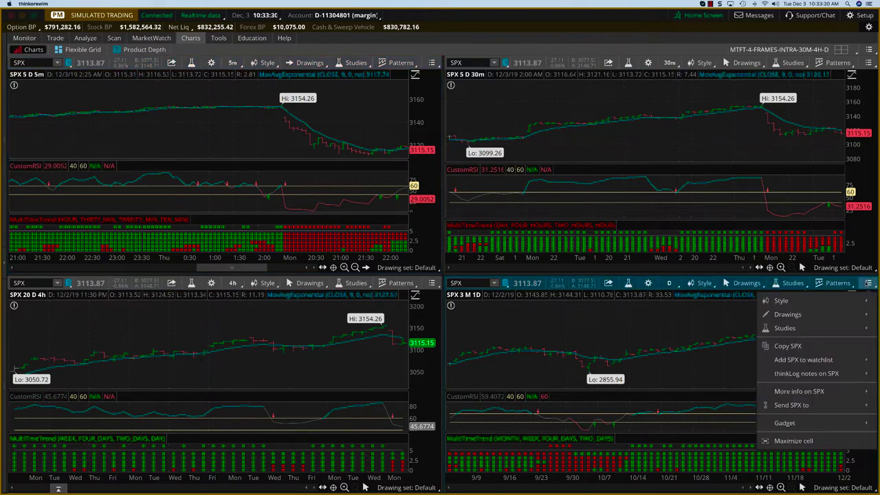
pyautogui.click(802, 442)
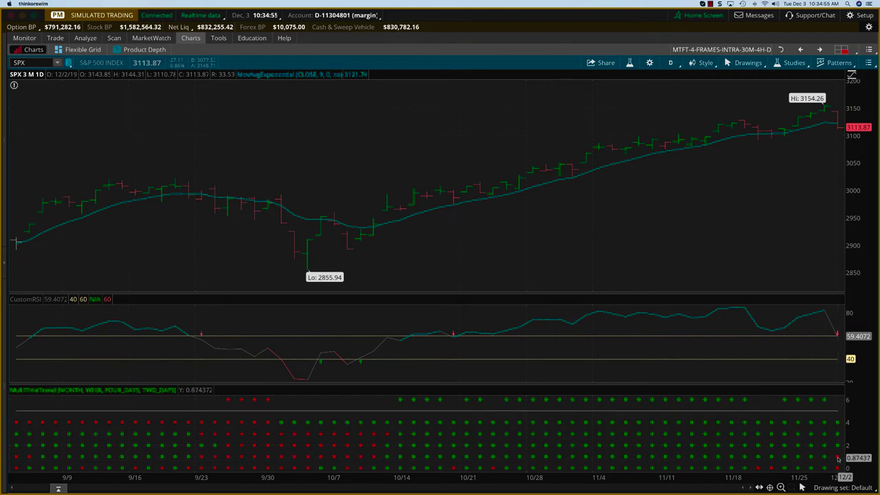
pyautogui.click(780, 50)
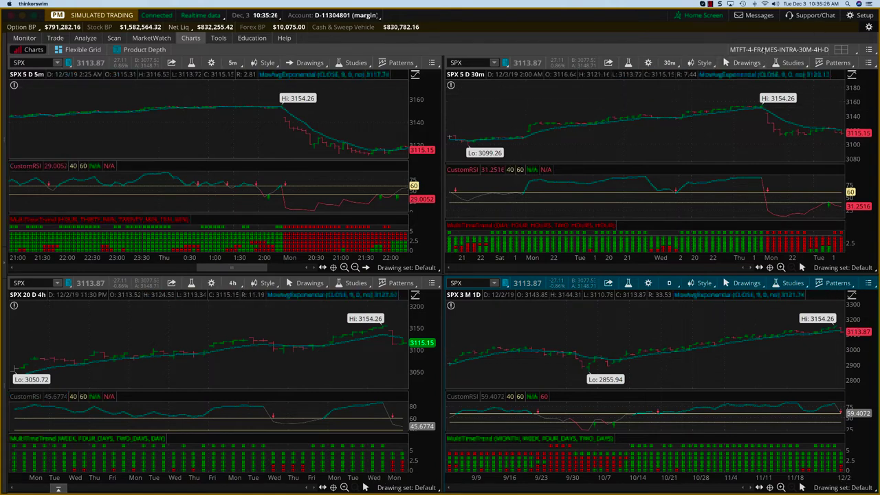
# Step: Load the saved MTFT-4-FRAMES-2H-4H-1D-2D grid of SPX charts
pyautogui.click(842, 50)
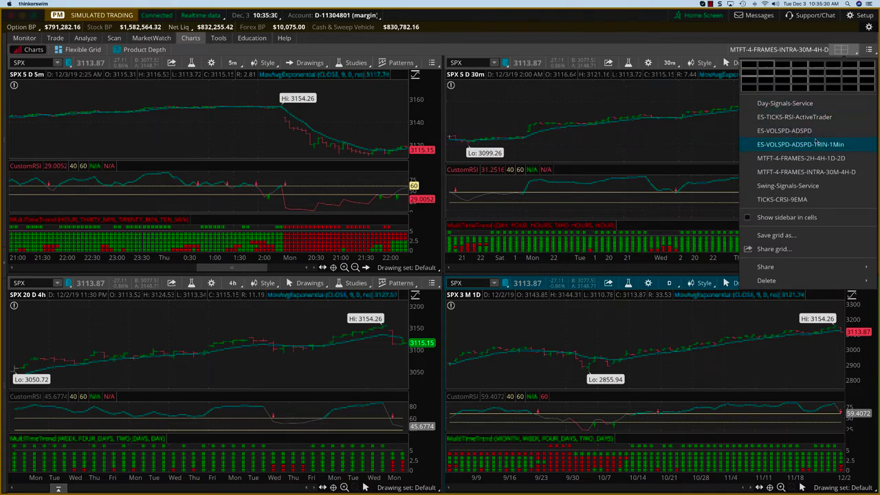
pyautogui.click(779, 158)
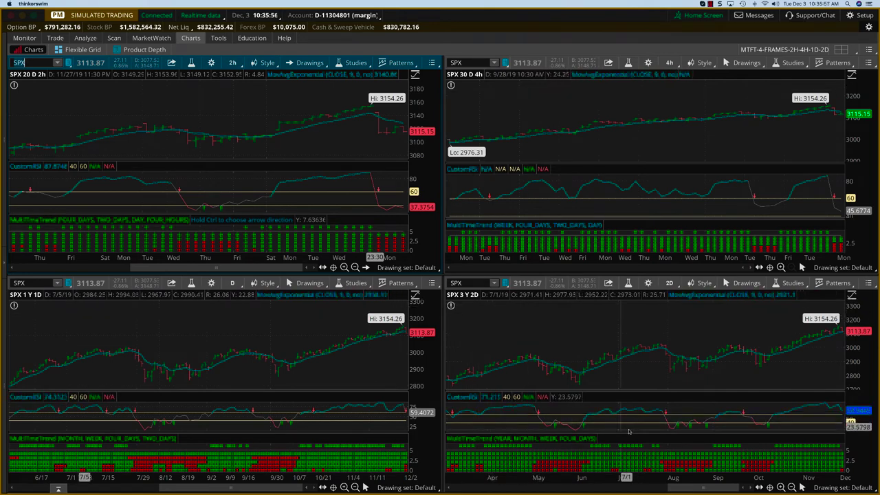
pyautogui.click(792, 487)
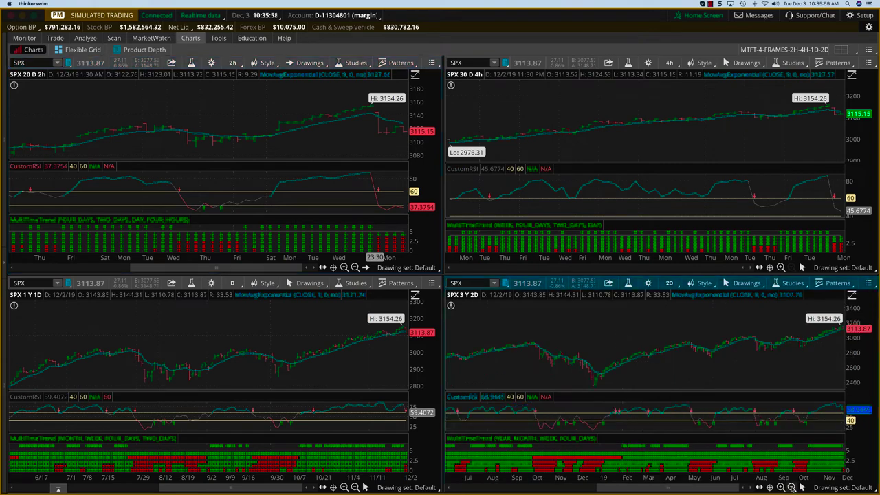
pyautogui.click(792, 487)
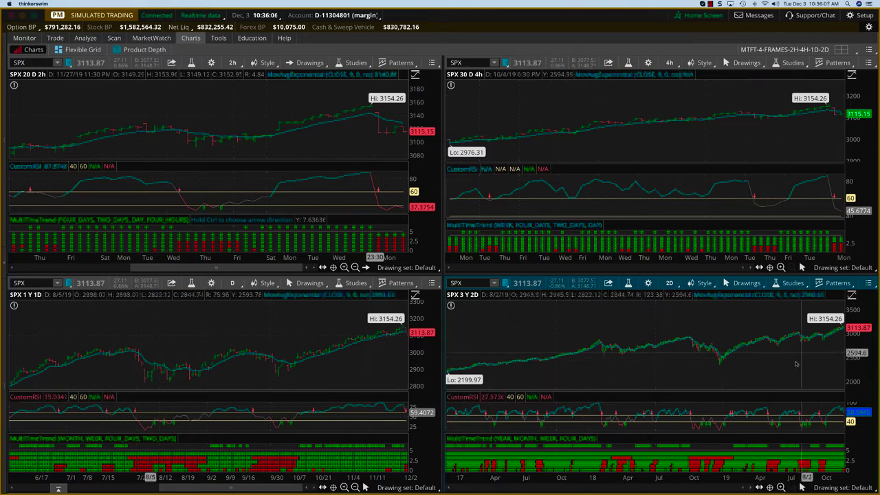
pyautogui.click(780, 486)
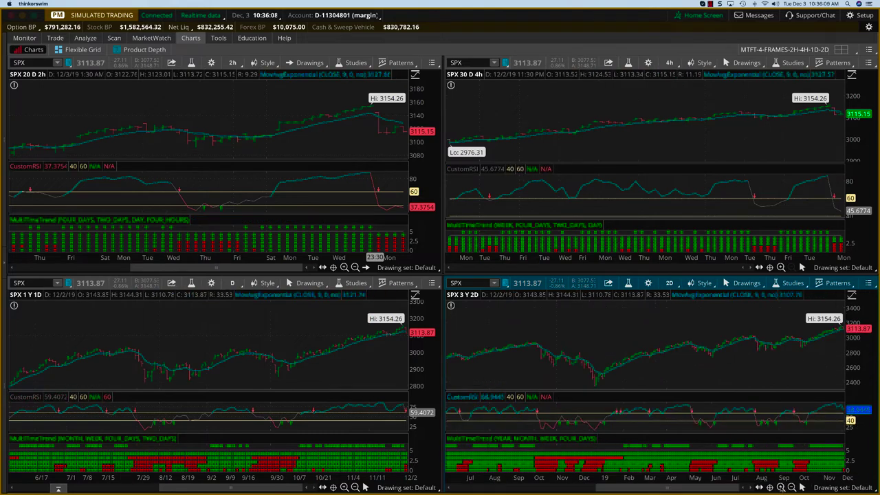
pyautogui.click(781, 487)
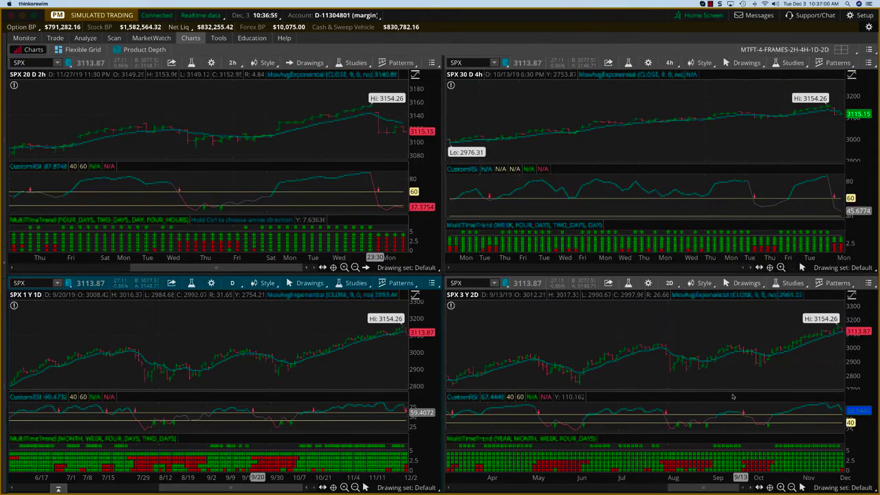
# Step: Maximize the SPX 3-year 2-day chart, then return to the four-chart grid
pyautogui.click(868, 283)
pyautogui.click(793, 440)
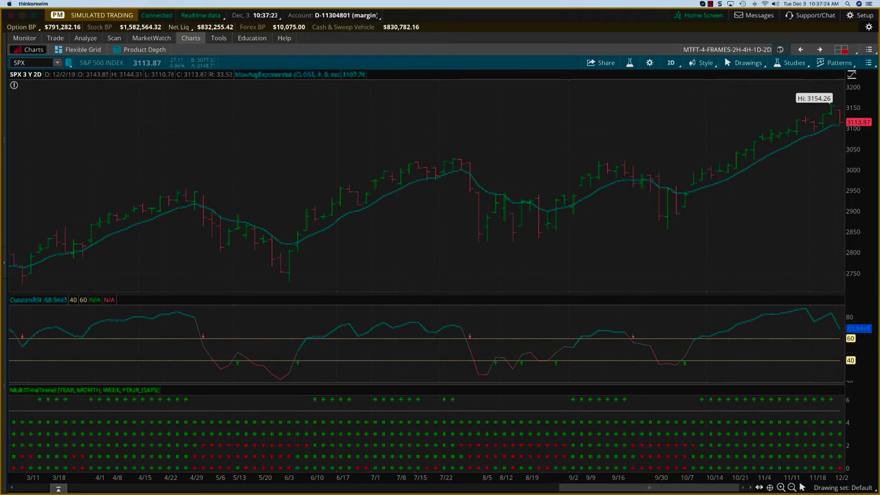
pyautogui.click(840, 50)
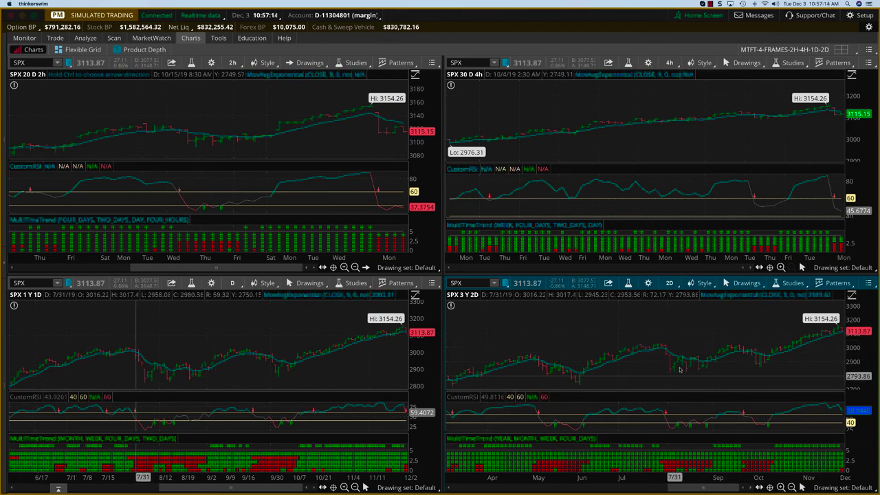
# Step: Open the 2-day chart's MultiTimeTrend settings from Edit Studies and Strategies
pyautogui.click(791, 283)
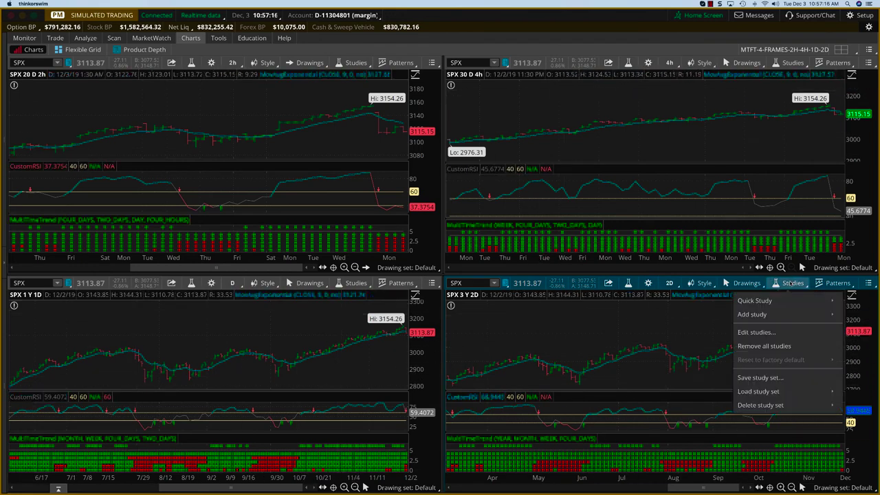
pyautogui.click(758, 334)
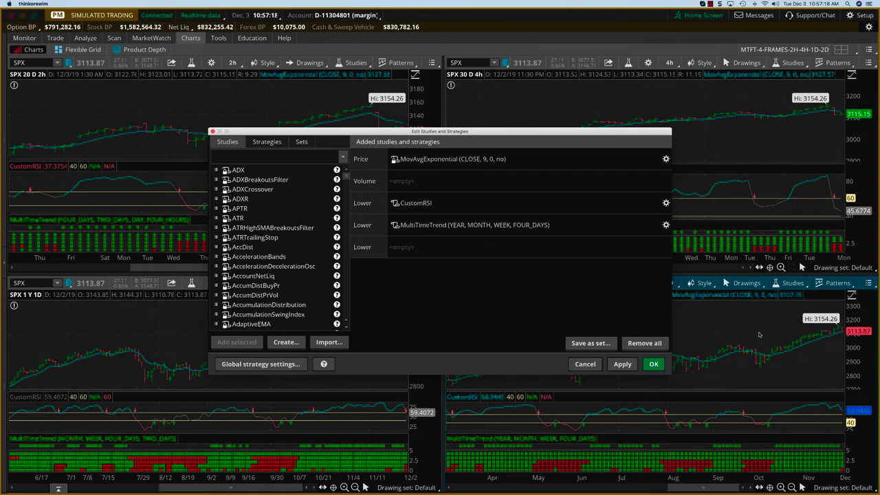
pyautogui.moveTo(428, 234)
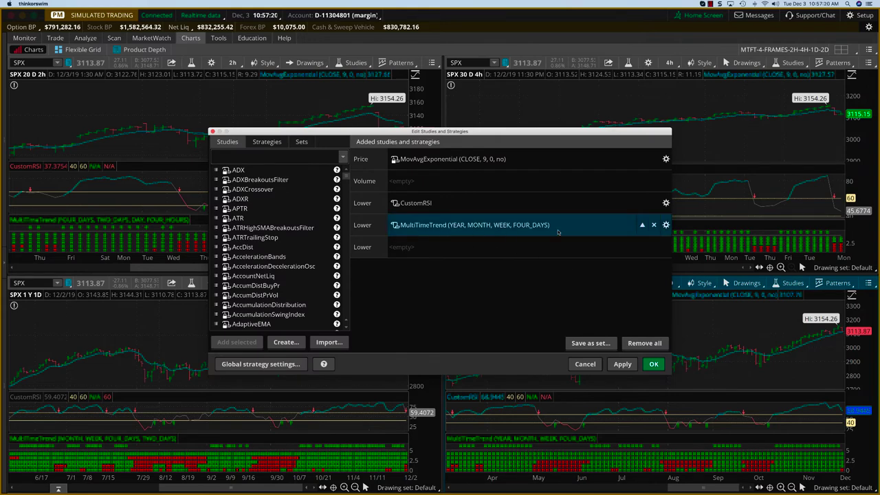
pyautogui.click(665, 224)
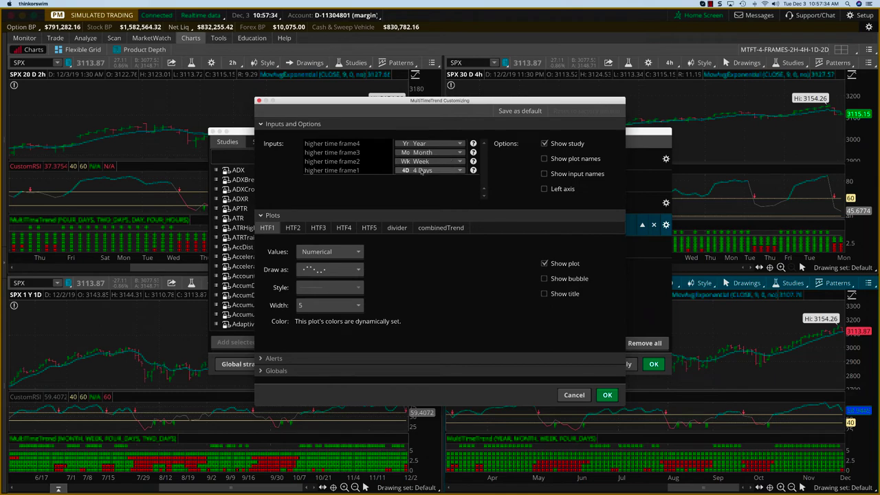
# Step: Review the higher time frame1 options, keep 4 Days, and cancel the MultiTimeTrend settings
pyautogui.click(459, 171)
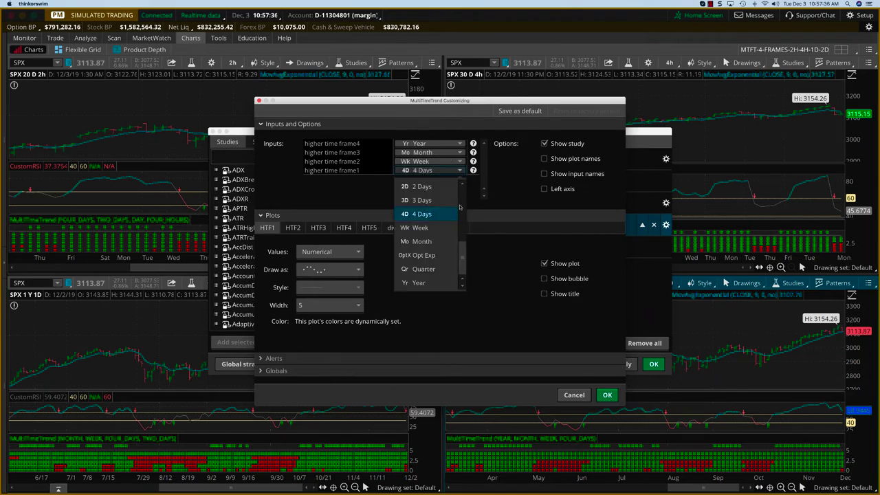
pyautogui.scroll(3, 460, 207)
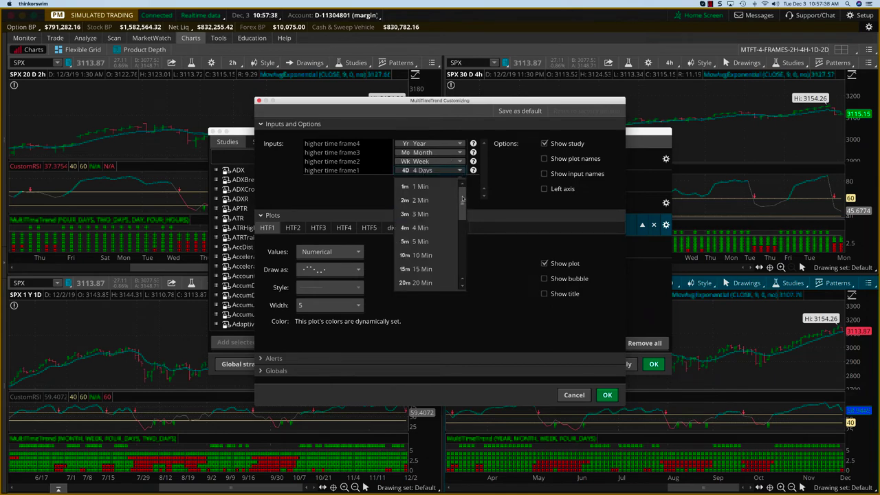
pyautogui.scroll(2, 462, 217)
pyautogui.scroll(-3, 461, 223)
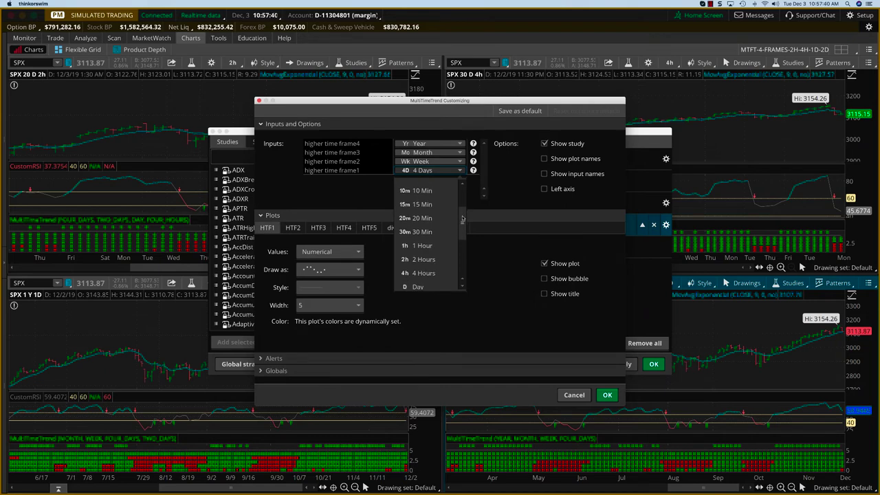
pyautogui.scroll(-5, 461, 233)
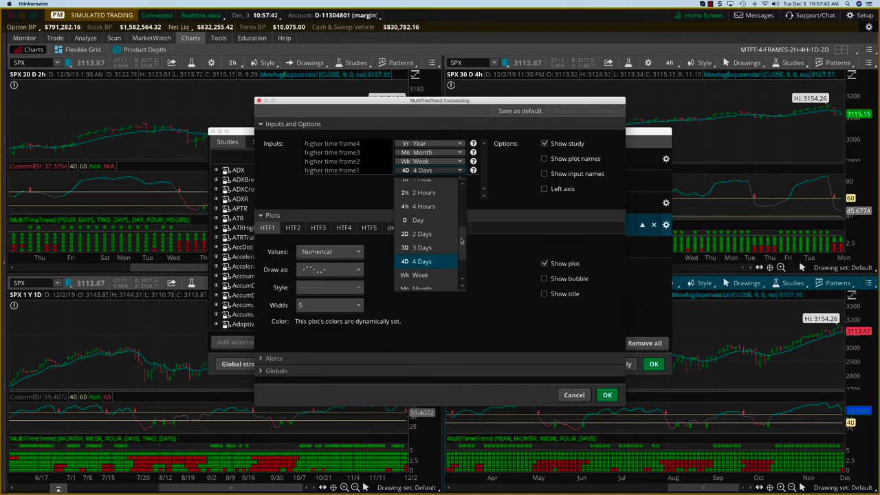
pyautogui.scroll(-1, 460, 253)
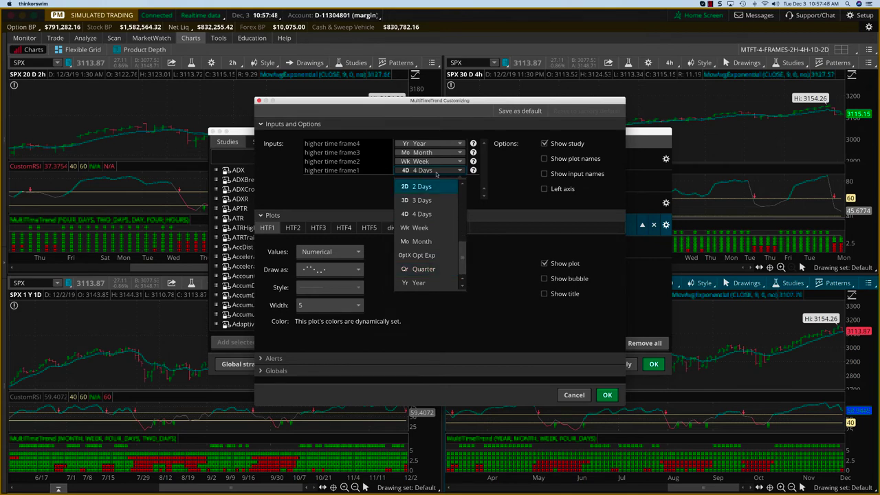
pyautogui.click(461, 172)
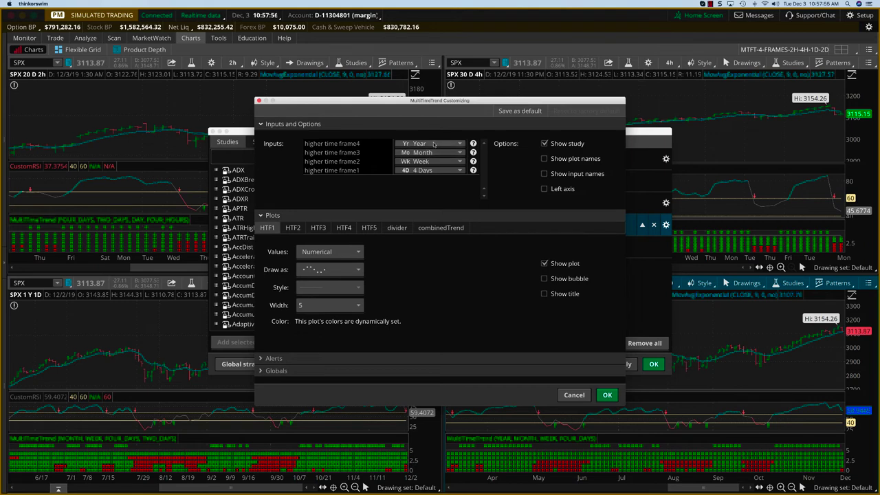
pyautogui.click(573, 394)
# Step: Cancel Edit Studies and Strategies and select the top-left SPX symbol box
pyautogui.click(583, 364)
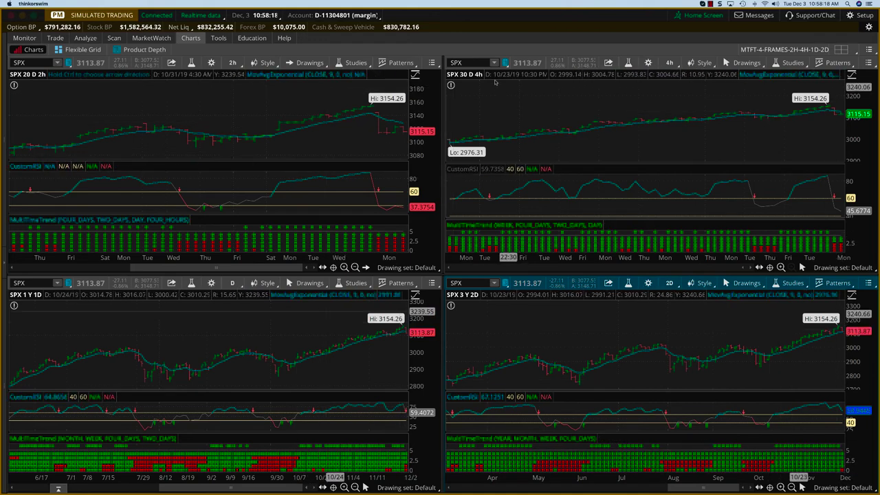
pyautogui.click(31, 63)
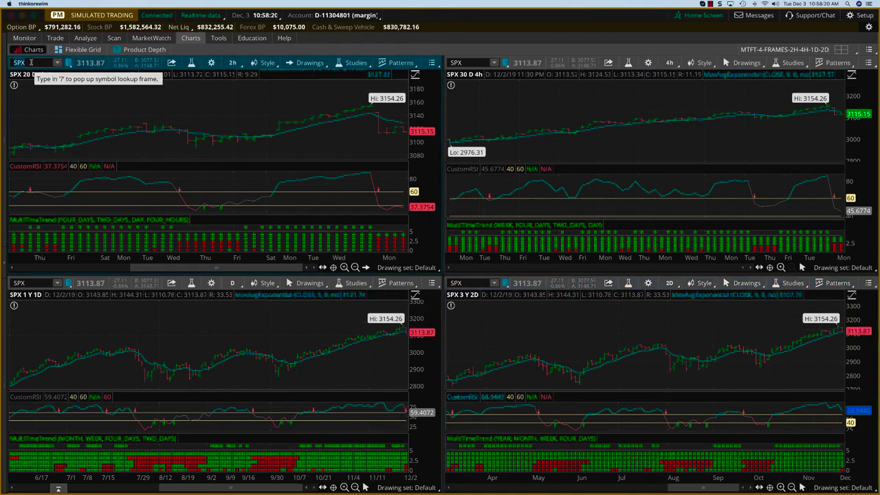
# Step: Load AAPL into the linked charts, then replace it with GLD
pyautogui.write('AAPL')
pyautogui.press('Return')
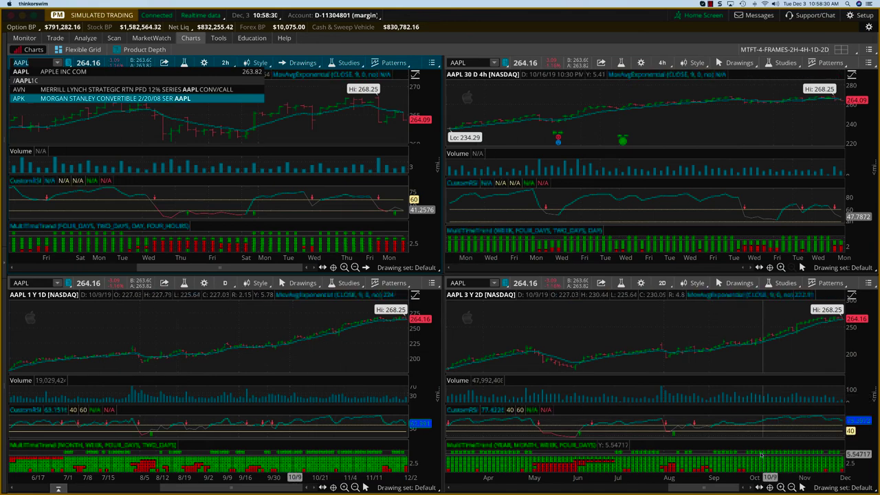
pyautogui.click(33, 62)
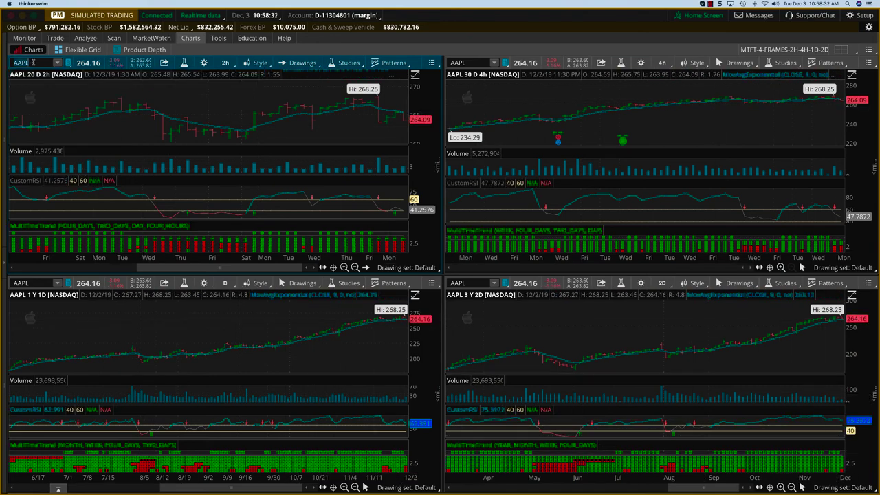
pyautogui.write('G')
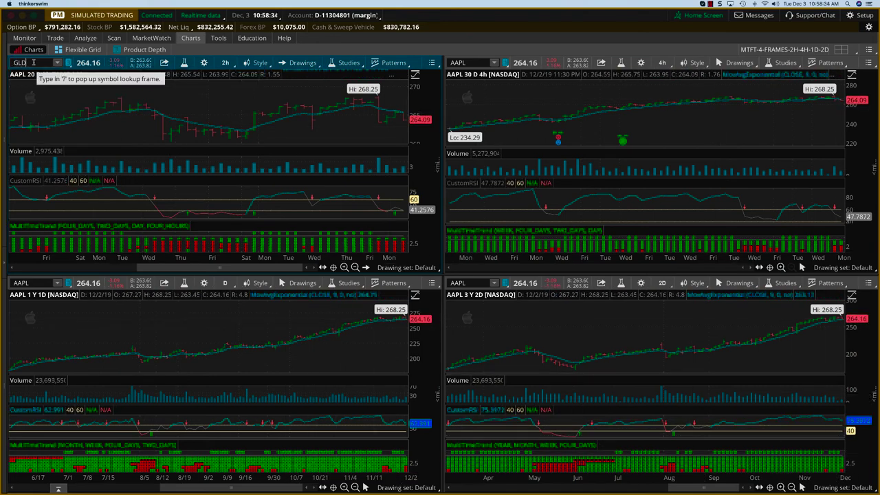
pyautogui.write('LD')
pyautogui.press('Return')
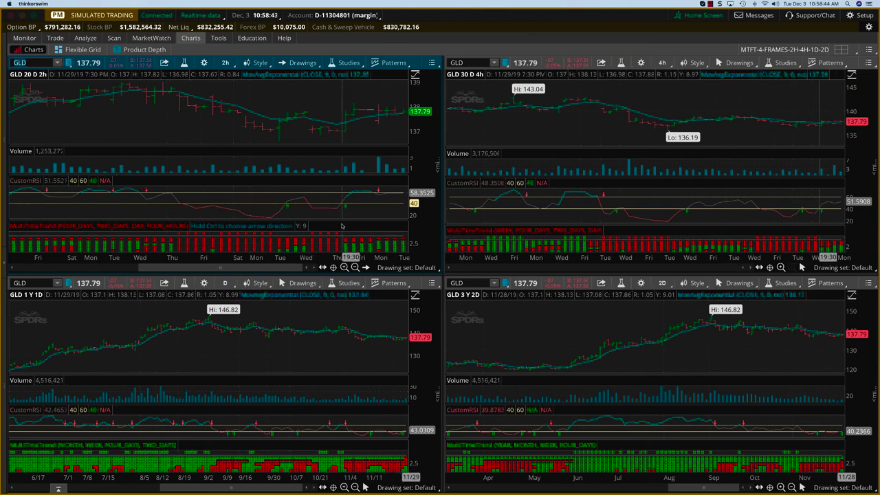
# Step: Load the MTFT-4-FRAMES-INTRA-30M-4H-D grid and switch its charts from NFLX to GLD
pyautogui.click(843, 51)
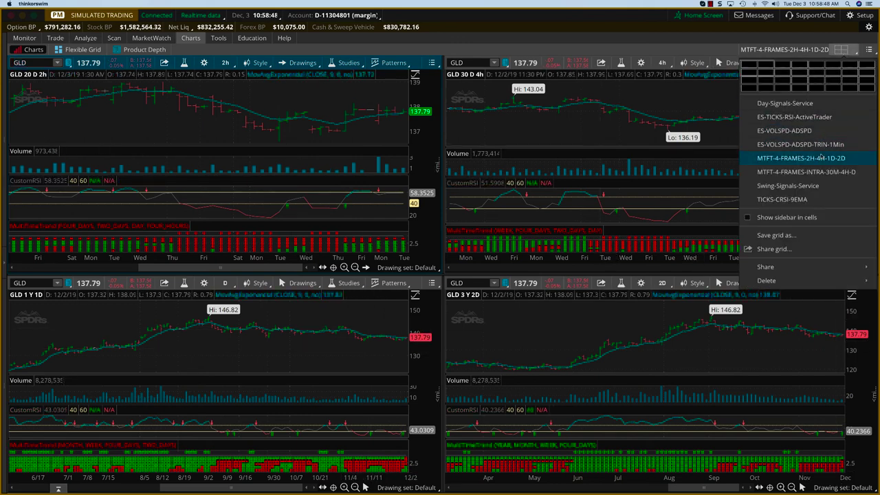
pyautogui.click(815, 172)
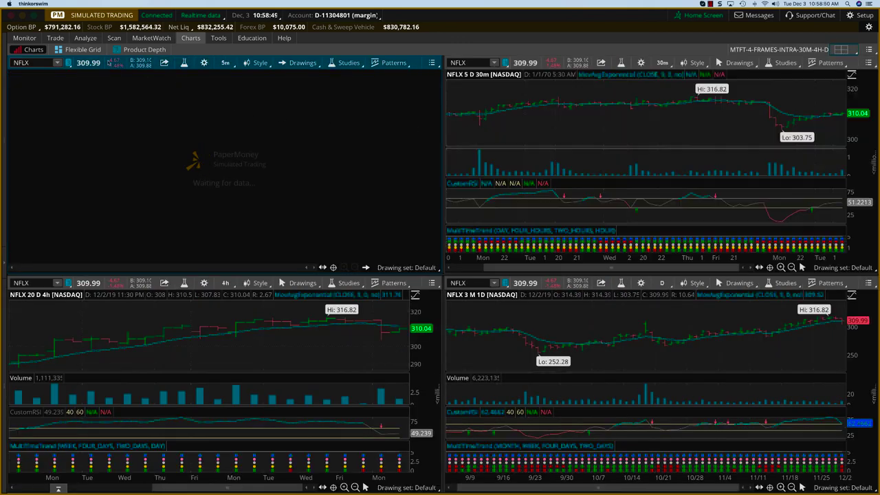
pyautogui.click(41, 63)
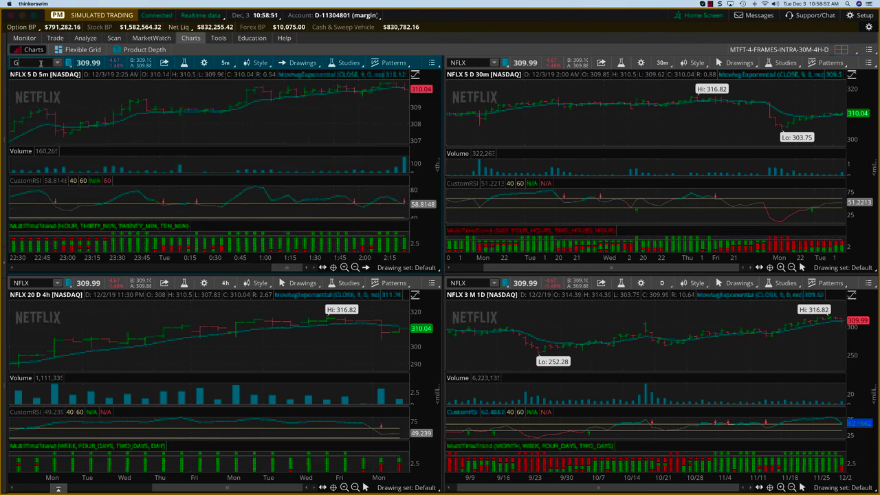
pyautogui.write('GLD')
pyautogui.press('Return')
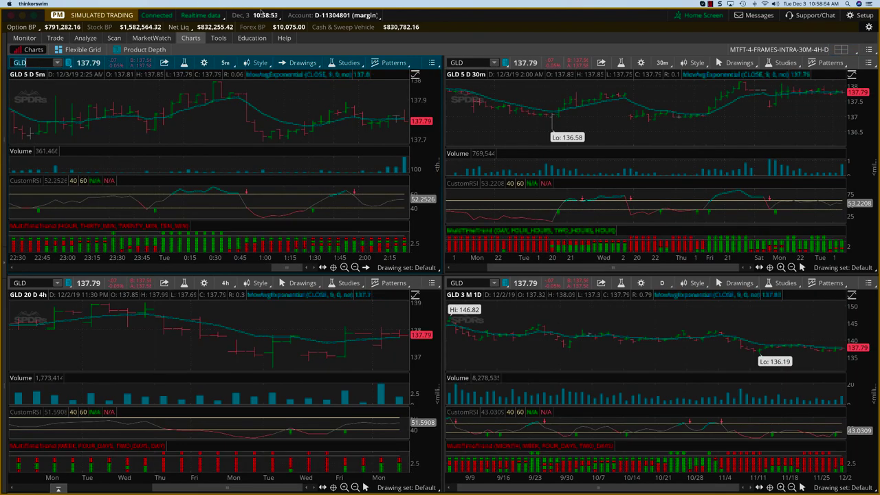